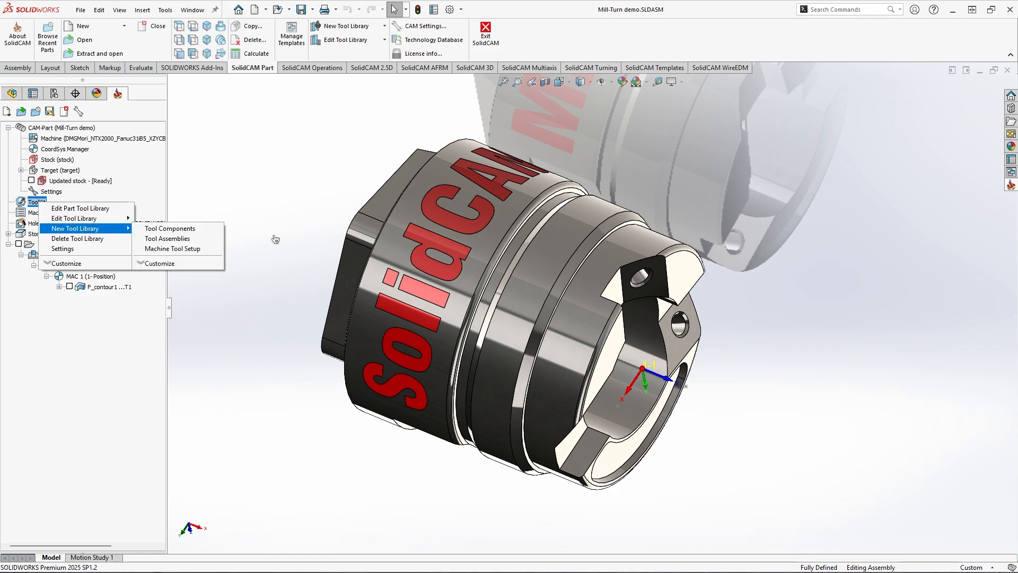
- Switch to File Explorer and launch Toolkit-Y.exe from the SolidCAM2025 Solidcam program folder
{"action": "left_click", "coordinate": [307, 254]}
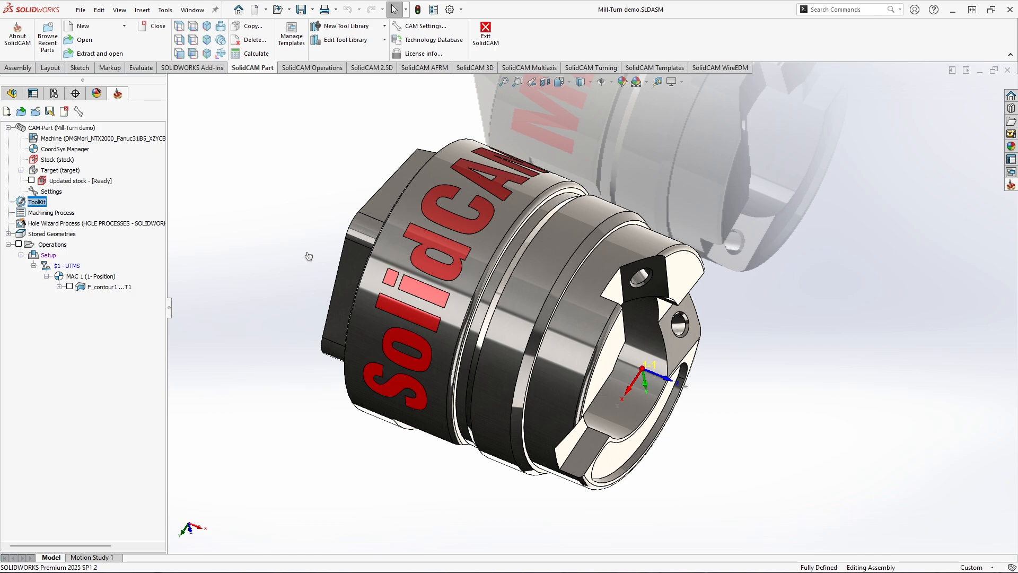
{"action": "key", "text": "alt+Tab"}
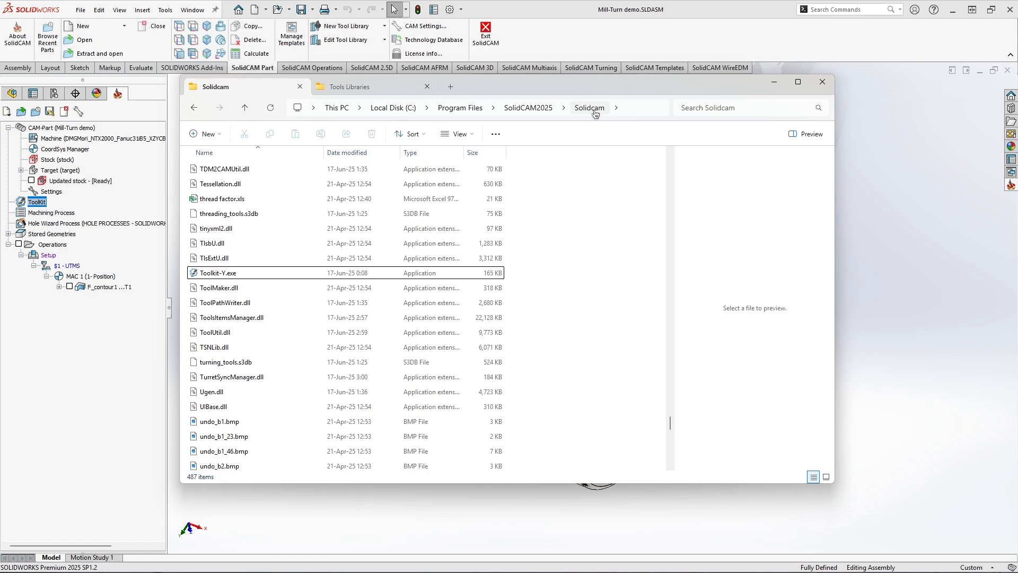
{"action": "left_click", "coordinate": [224, 280]}
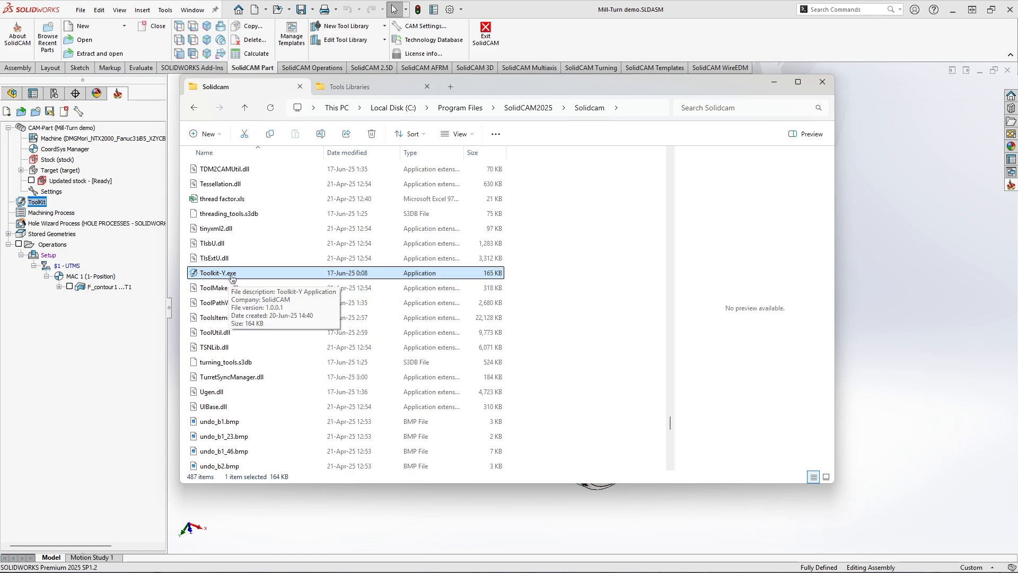
{"action": "double_click", "coordinate": [232, 278]}
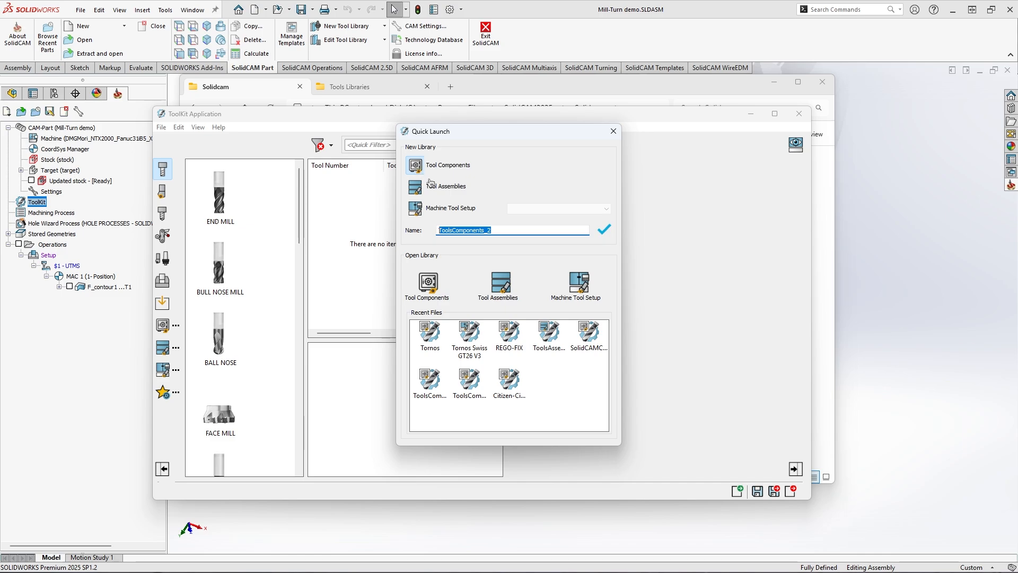
- Create a new Tool Components library named eLearning
{"action": "left_click", "coordinate": [503, 228]}
{"action": "double_click", "coordinate": [487, 229]}
{"action": "type", "text": "eLearning"}
{"action": "left_click", "coordinate": [604, 230]}
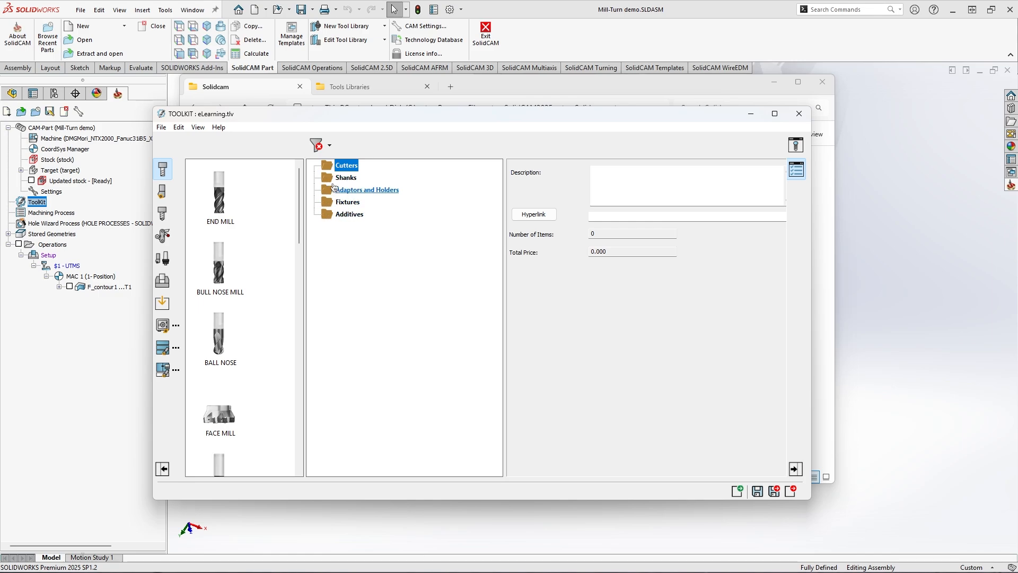
- Add a folder named End Mills under Cutters in the library tree
{"action": "right_click", "coordinate": [330, 169]}
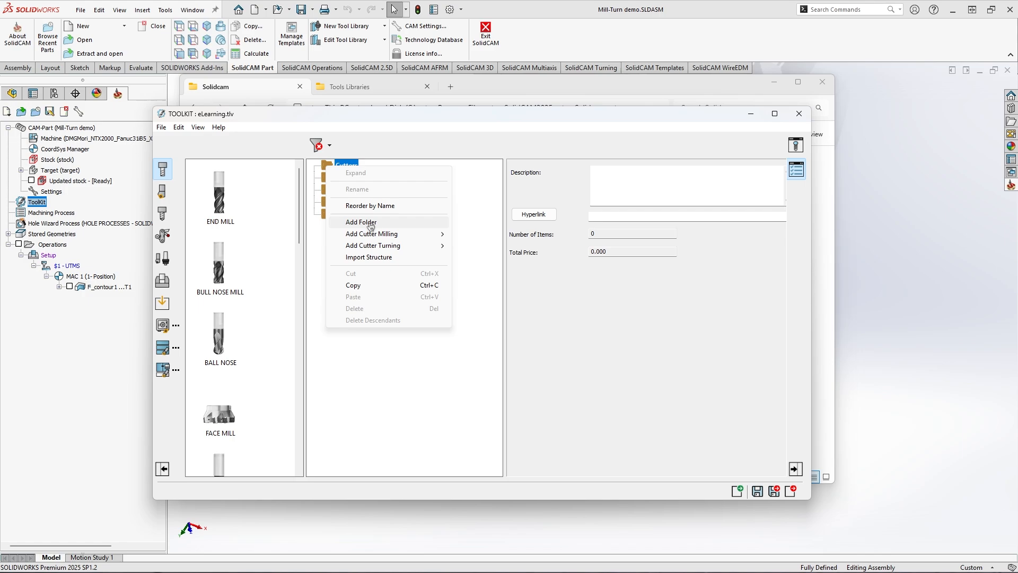
{"action": "left_click", "coordinate": [369, 223]}
{"action": "type", "text": "E"}
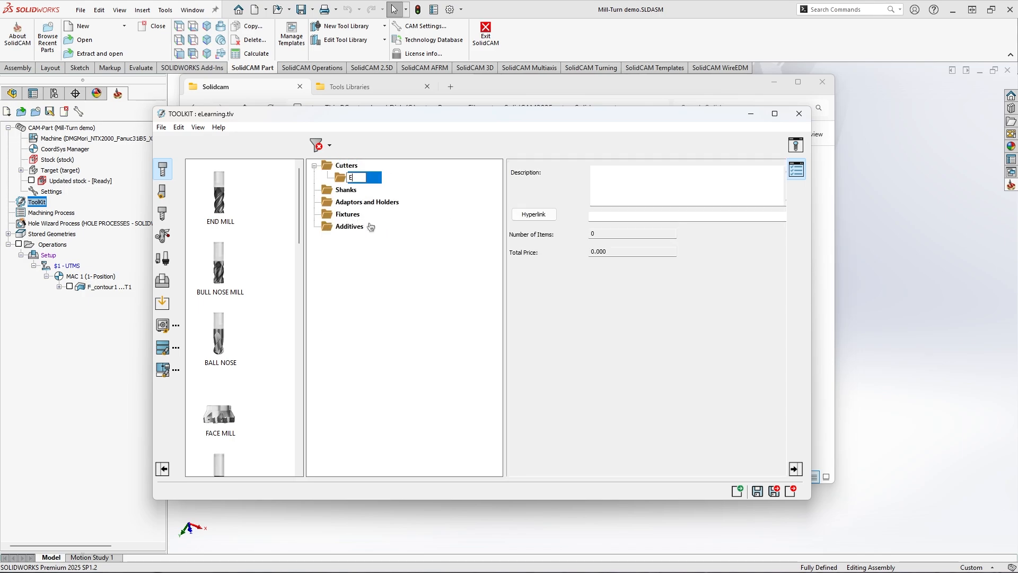
{"action": "type", "text": "dnd Mills"}
{"action": "key", "text": "Return"}
- Add a second folder under Cutters and name it Face Mills
{"action": "right_click", "coordinate": [338, 165]}
{"action": "left_click", "coordinate": [382, 226]}
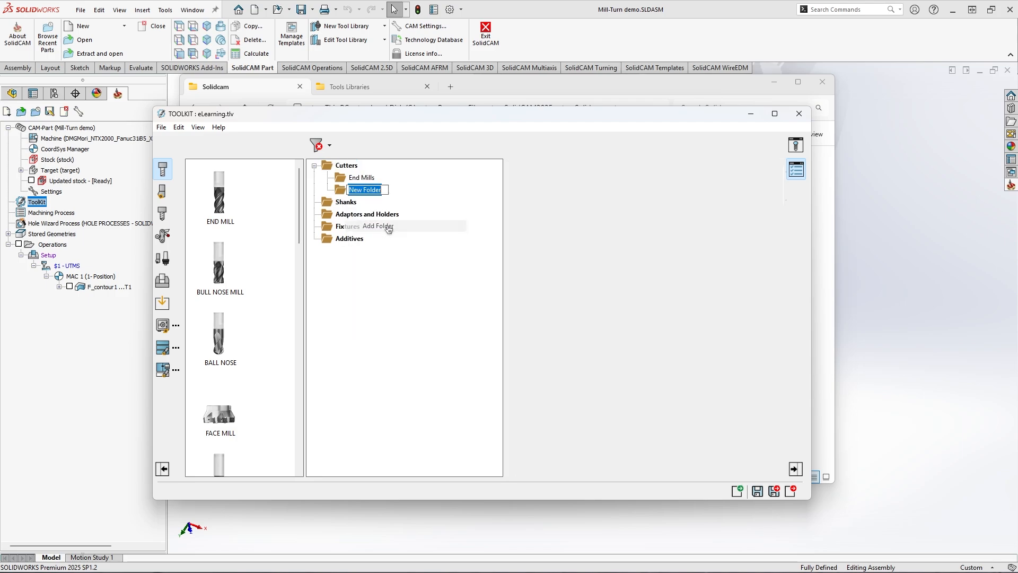
{"action": "type", "text": "f"}
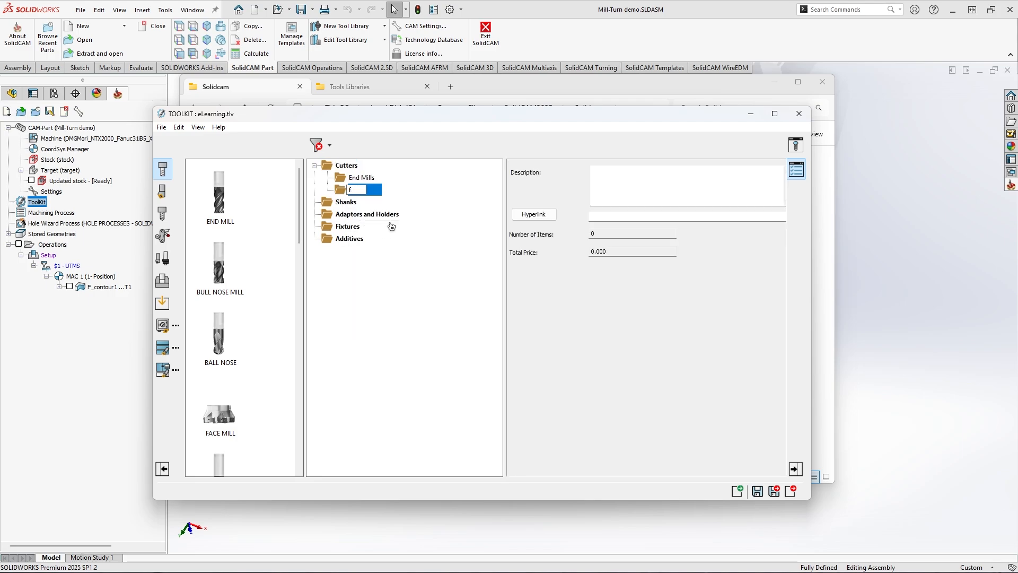
{"action": "type", "text": "acece Mills"}
{"action": "key", "text": "Return"}
- Add a third folder under Cutters and name it Drills
{"action": "right_click", "coordinate": [339, 165]}
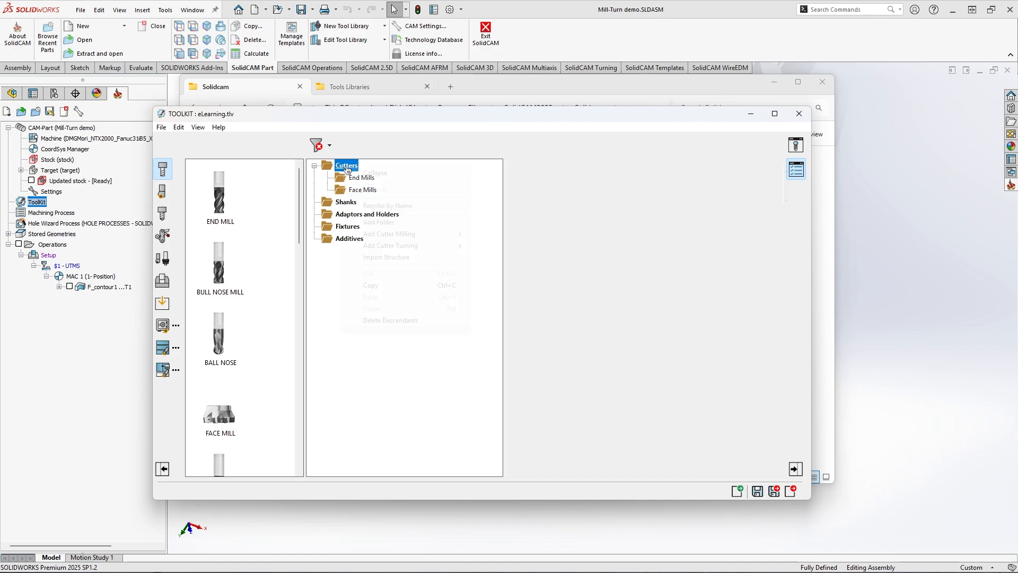
{"action": "left_click", "coordinate": [406, 223]}
{"action": "type", "text": "Drills"}
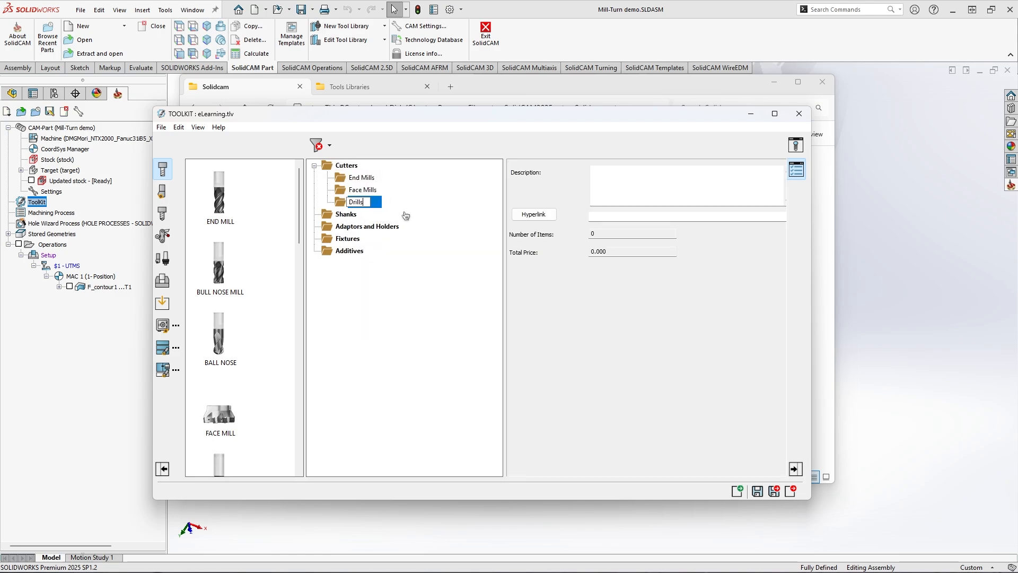
{"action": "key", "text": "Return"}
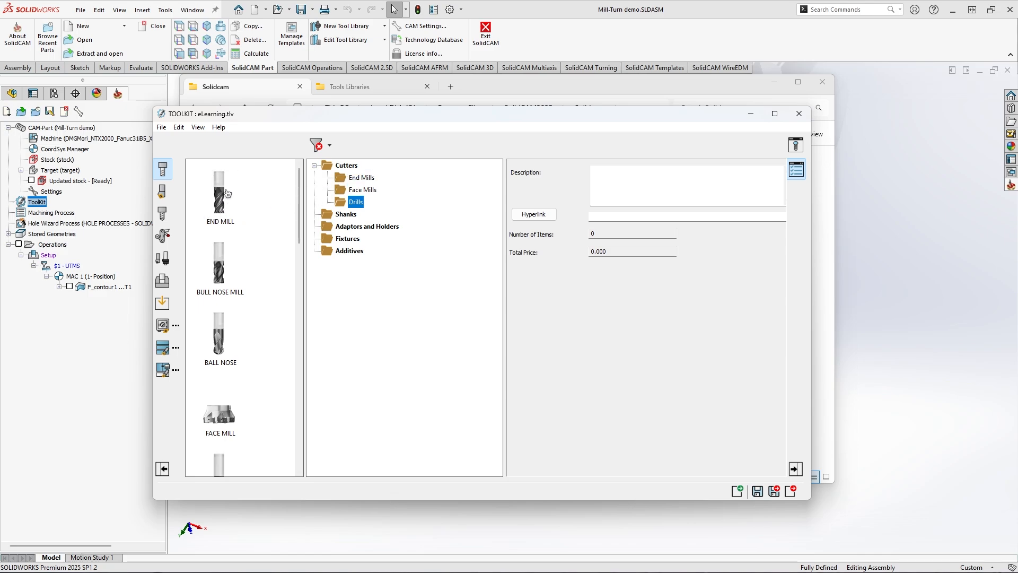
- Add an END MILL cutter to the End Mills folder and set its diameter to 8 mm
{"action": "left_click_drag", "start_coordinate": [227, 193], "coordinate": [360, 181]}
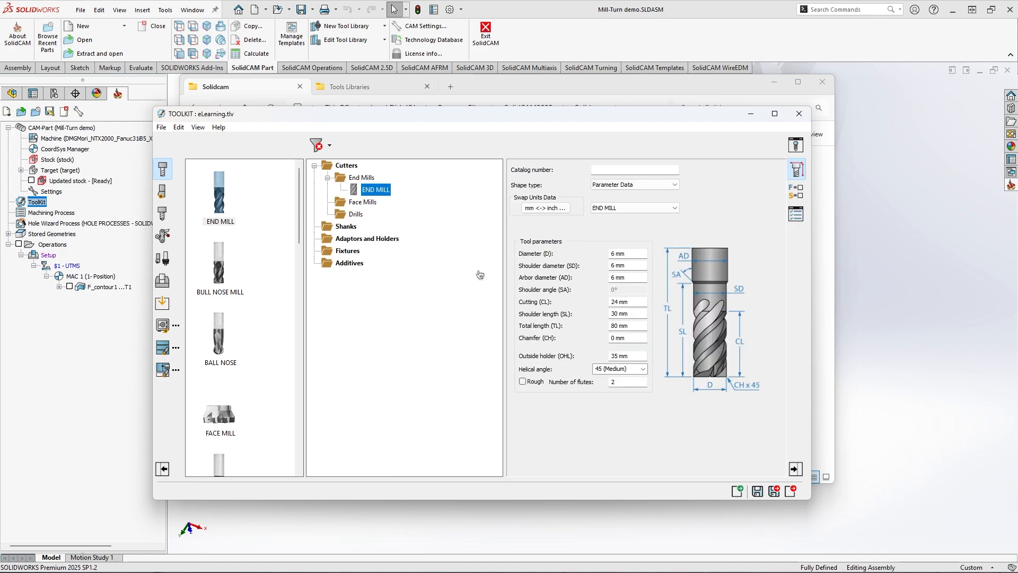
{"action": "left_click_drag", "start_coordinate": [491, 280], "coordinate": [476, 280]}
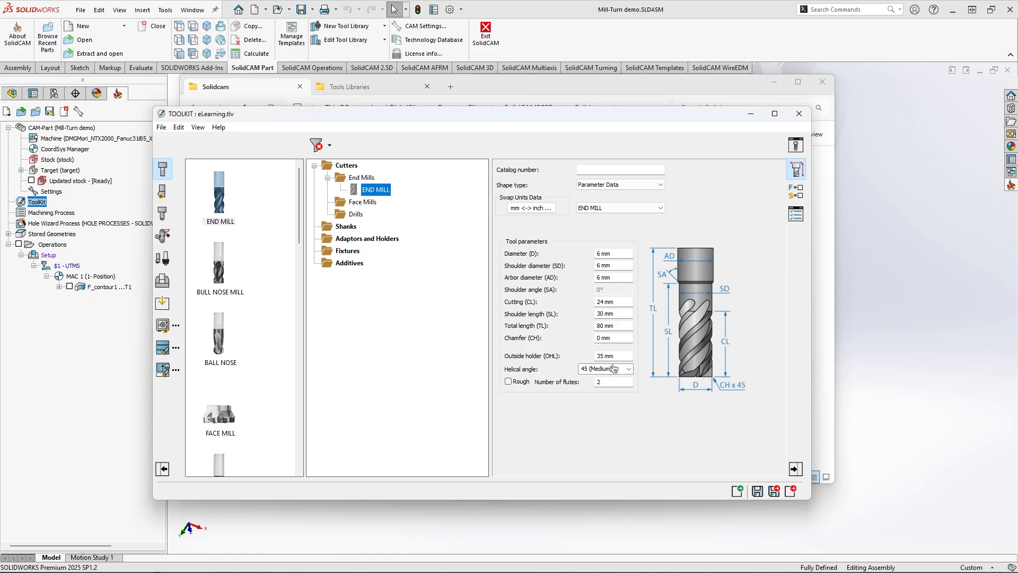
{"action": "double_click", "coordinate": [599, 253]}
{"action": "type", "text": "8"}
{"action": "key", "text": "Tab"}
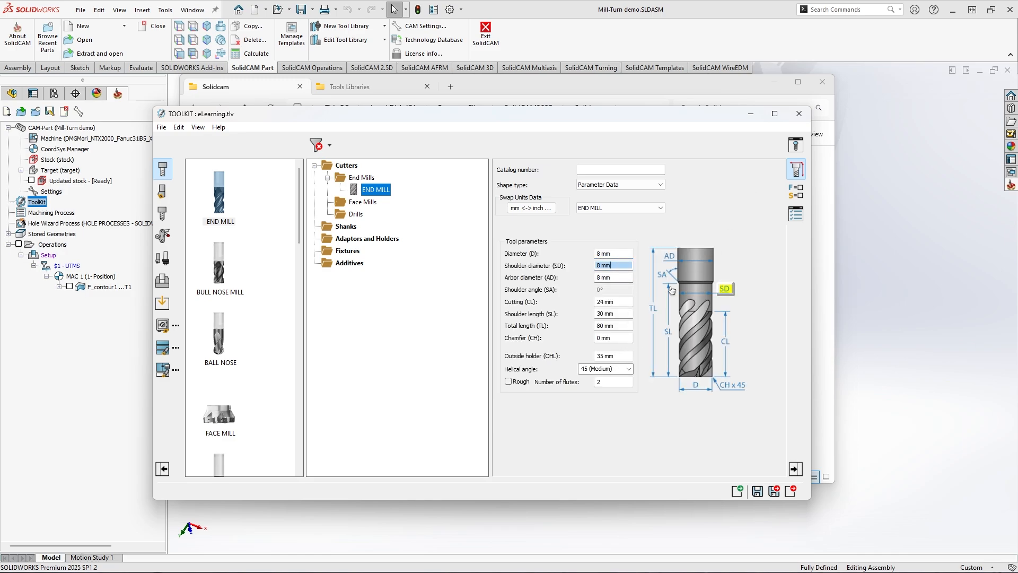
{"action": "left_click", "coordinate": [623, 355]}
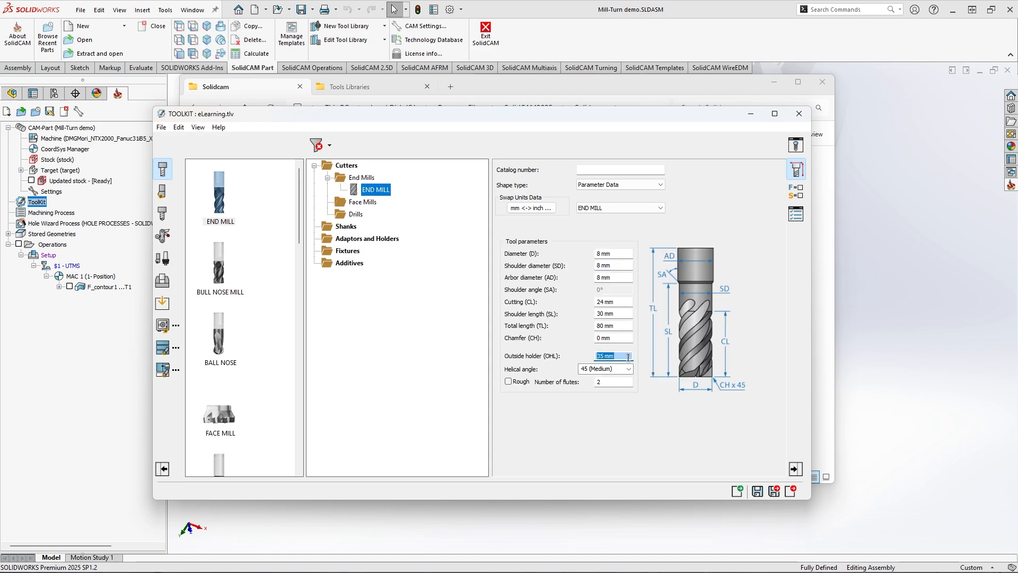
- Preview the end mill in the 3D Tool Viewer, rotate the model, and close the viewer
{"action": "left_click", "coordinate": [797, 146]}
{"action": "left_click_drag", "start_coordinate": [855, 291], "coordinate": [824, 265]}
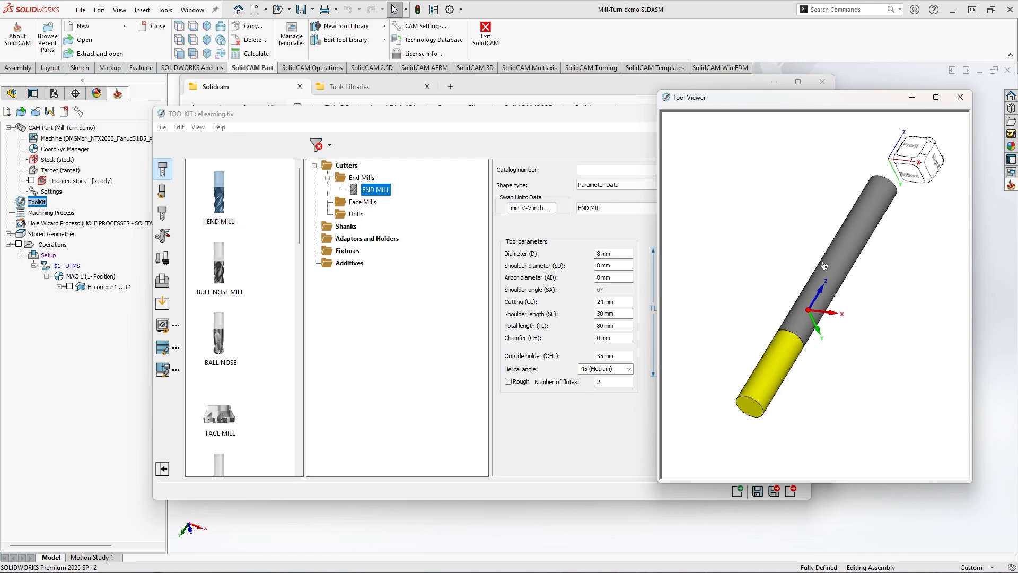
{"action": "left_click", "coordinate": [960, 97]}
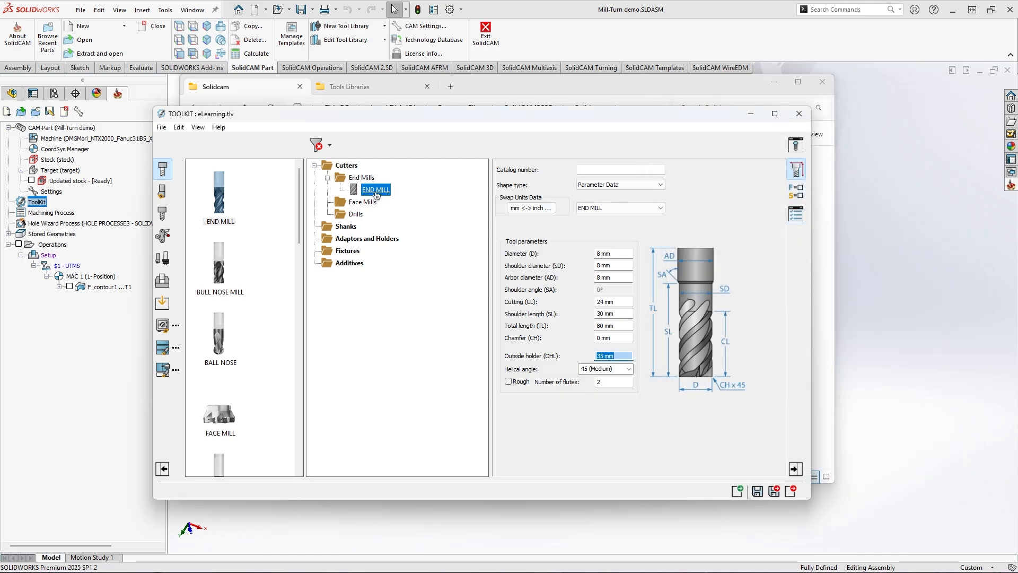
- Review the end mill's feed and spin data and its general information, including the list of available manufacturers
{"action": "left_click", "coordinate": [796, 191]}
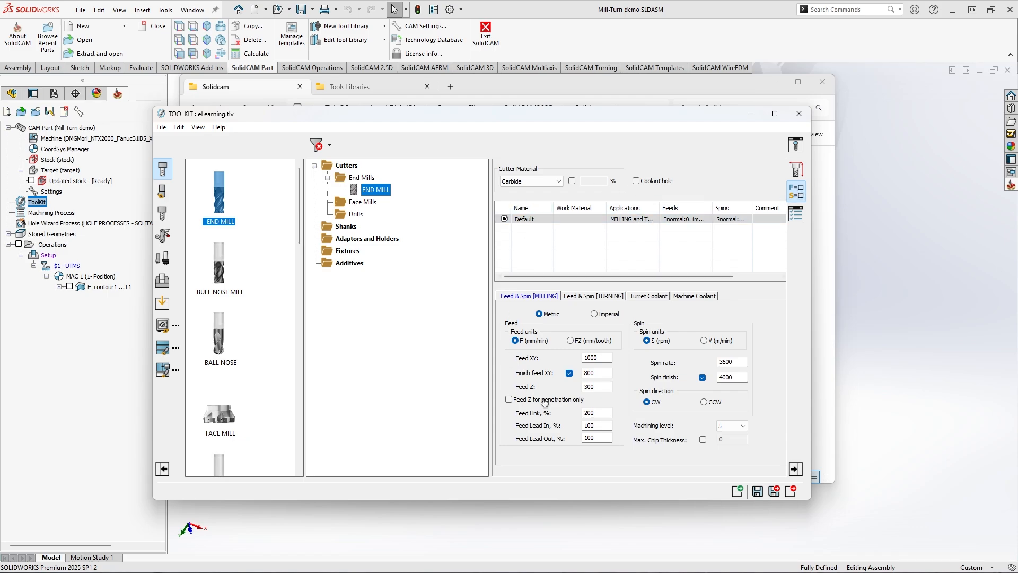
{"action": "left_click", "coordinate": [797, 215]}
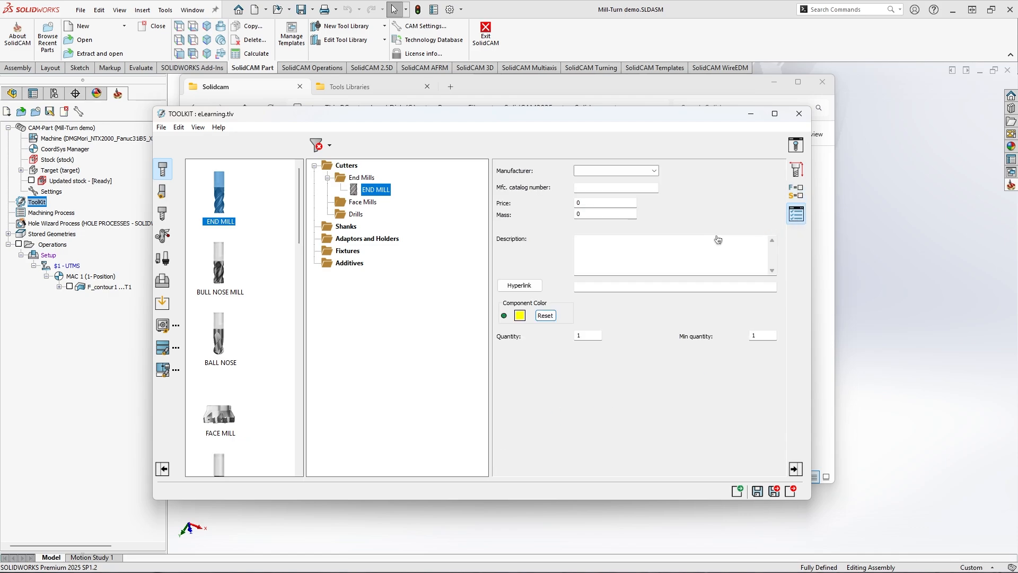
{"action": "left_click", "coordinate": [656, 171]}
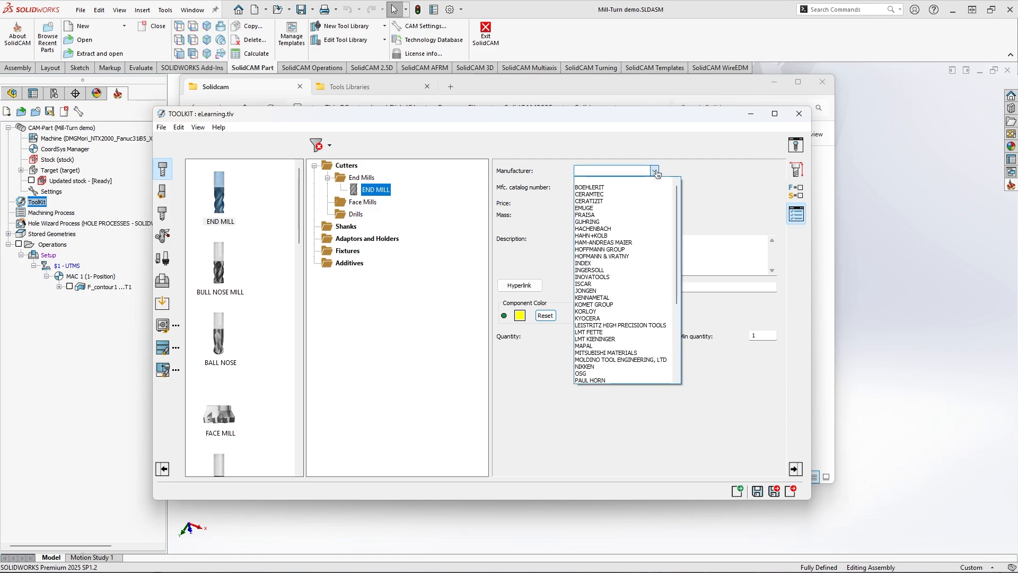
{"action": "left_click", "coordinate": [655, 171]}
{"action": "left_click", "coordinate": [599, 190]}
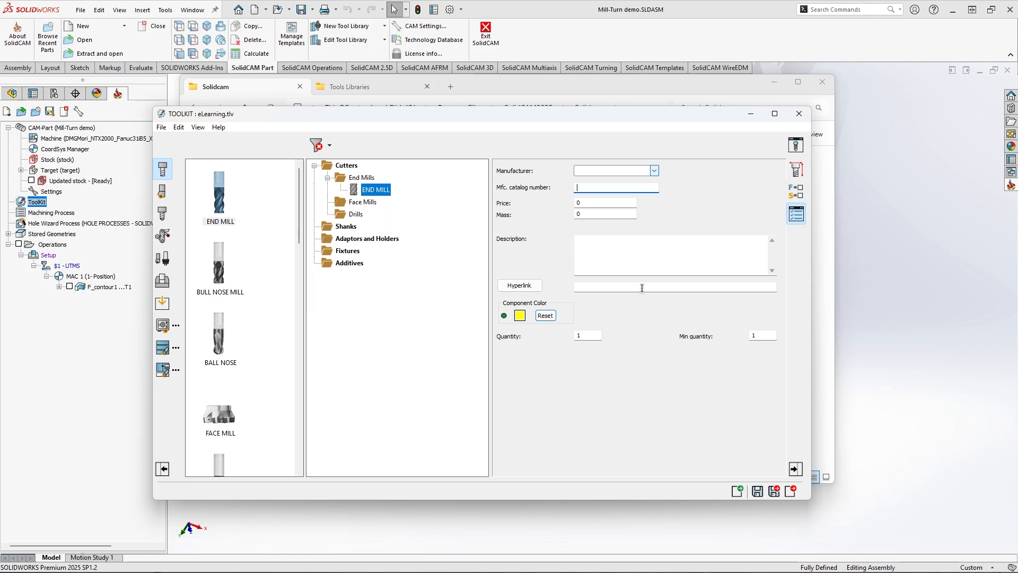
- Rename the END MILL cutter in the End Mills folder to EM D8
{"action": "left_click", "coordinate": [363, 179]}
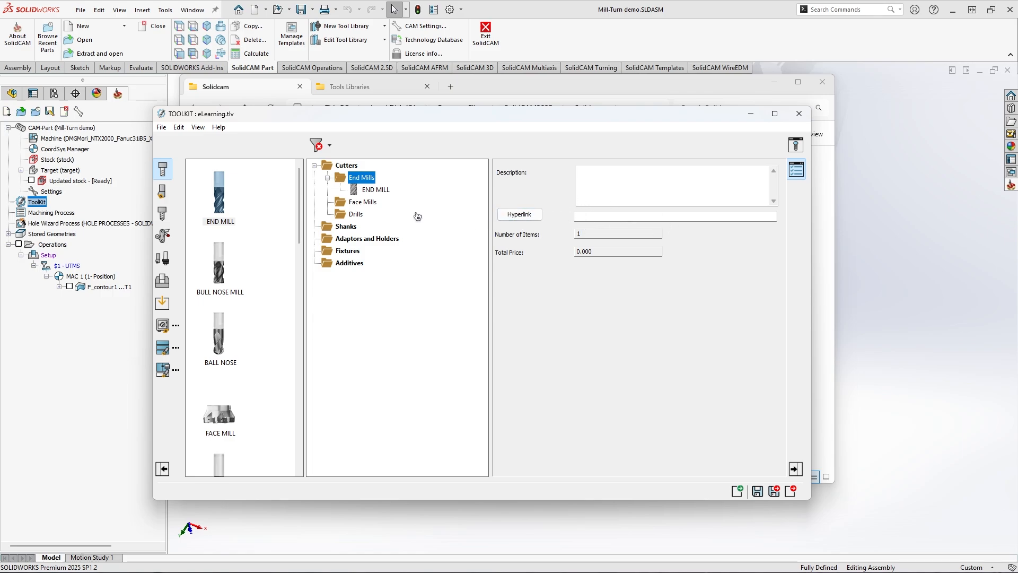
{"action": "double_click", "coordinate": [371, 190]}
{"action": "type", "text": "EN"}
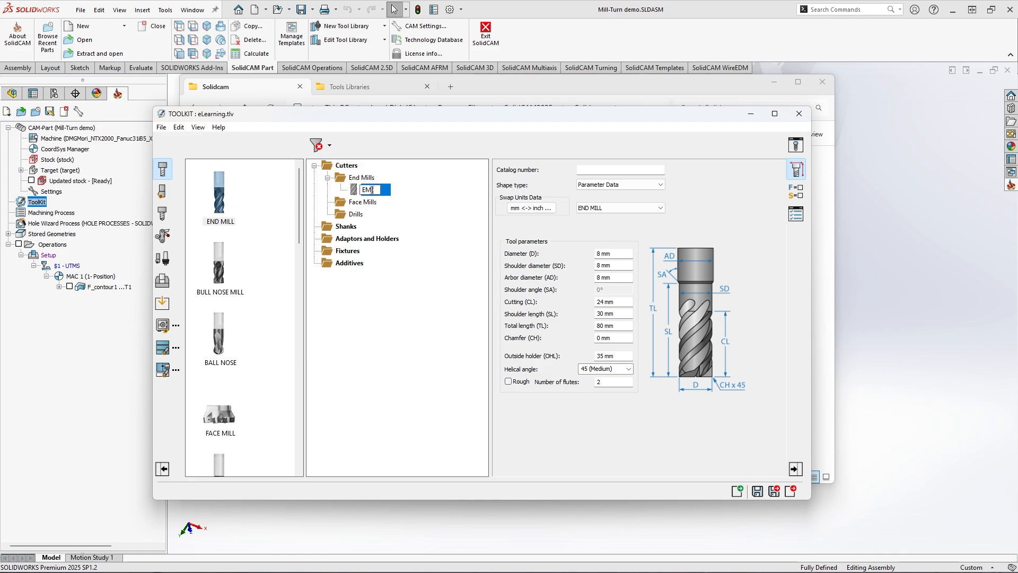
{"action": "key", "text": "BackSpace"}
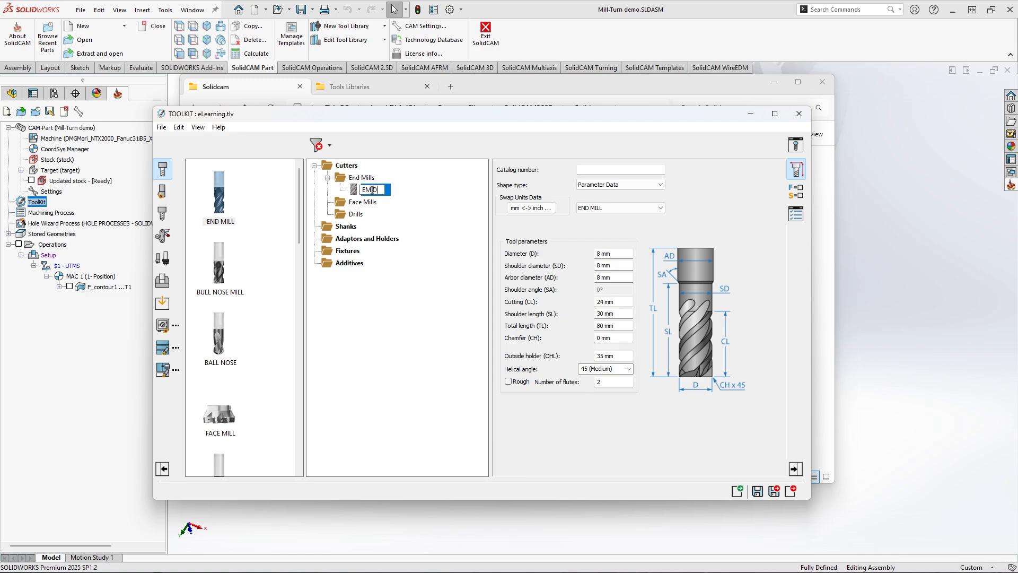
{"action": "key", "text": "Return"}
- Add a Holder component under Adaptors and Holders and set its shape type to Sketch (2D)
{"action": "left_click", "coordinate": [163, 258]}
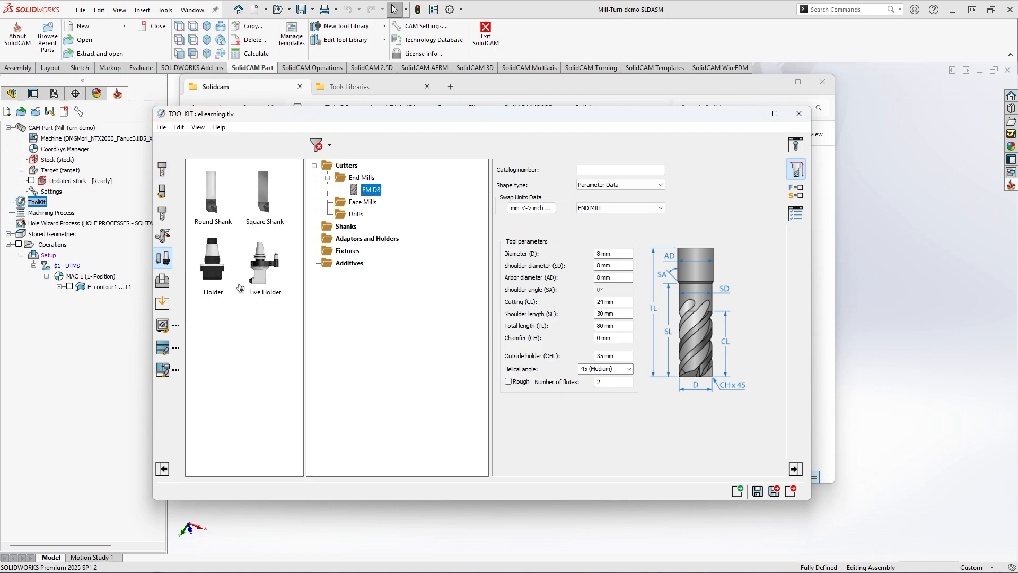
{"action": "left_click_drag", "start_coordinate": [217, 265], "coordinate": [384, 250]}
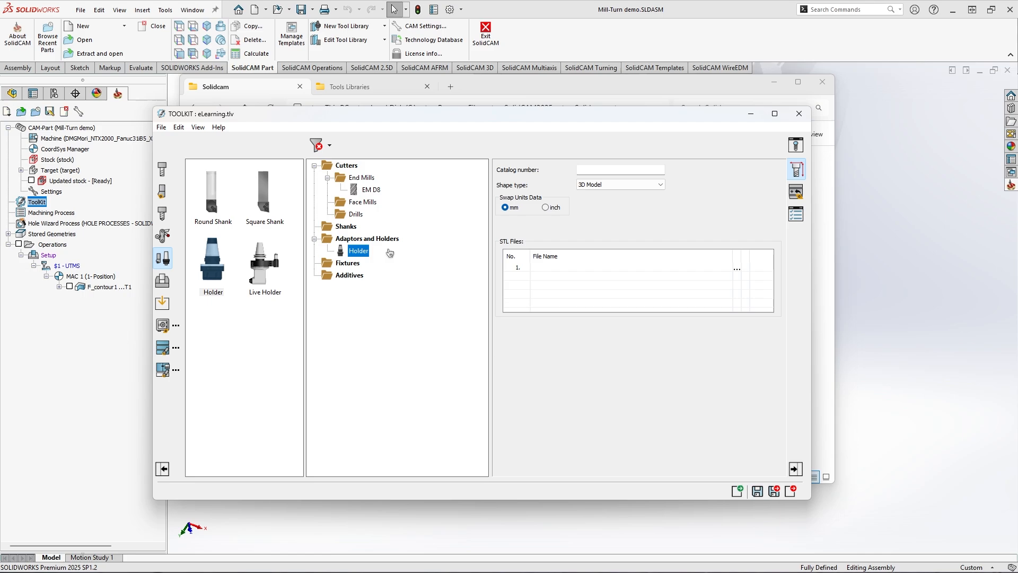
{"action": "left_click", "coordinate": [588, 190]}
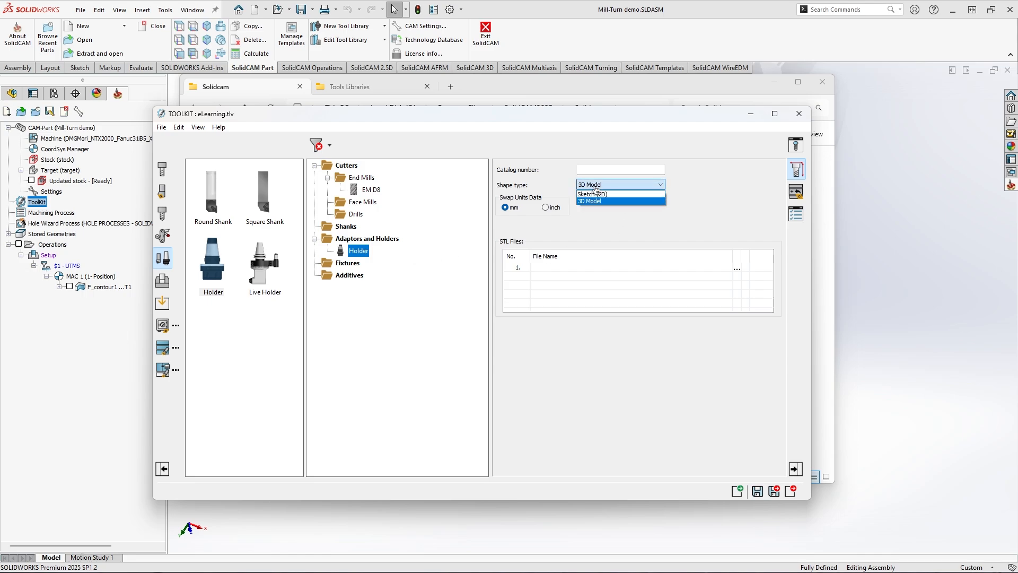
{"action": "left_click", "coordinate": [597, 194]}
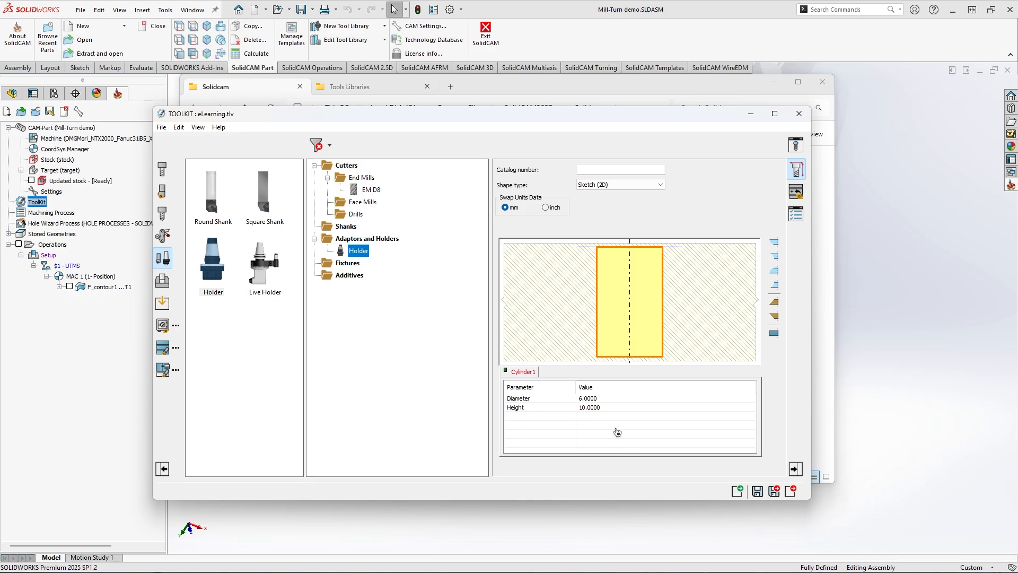
- Set the holder's Cylinder1 segment to diameter 40 and height 60
{"action": "left_click", "coordinate": [554, 403]}
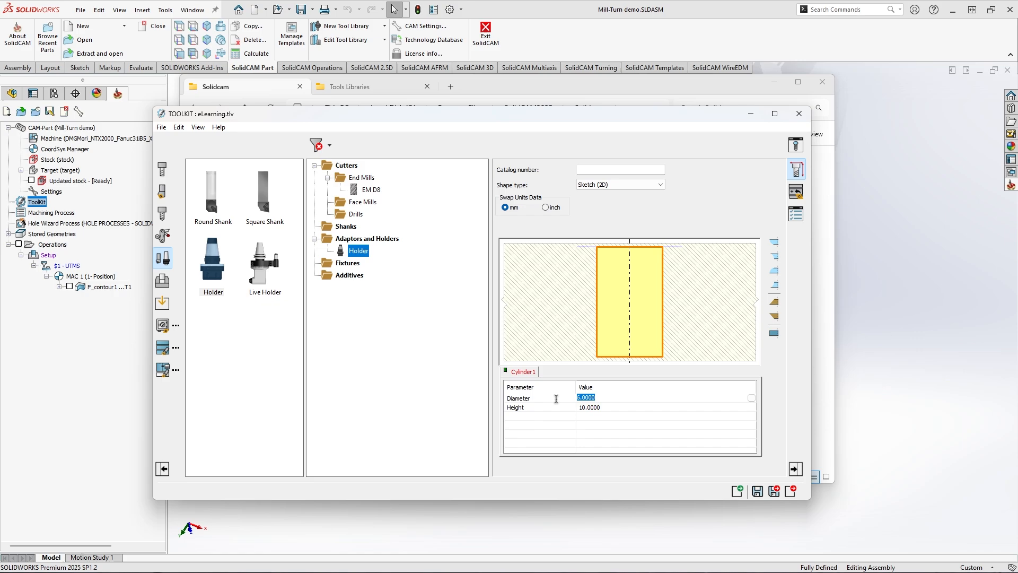
{"action": "type", "text": "40"}
{"action": "key", "text": "Return"}
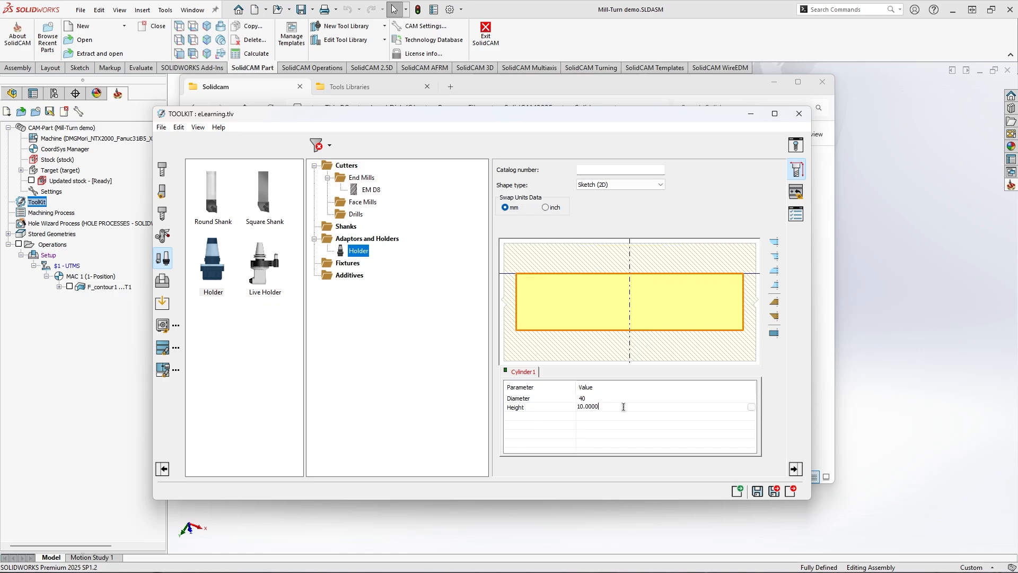
{"action": "left_click", "coordinate": [539, 407]}
{"action": "type", "text": "60"}
{"action": "key", "text": "Return"}
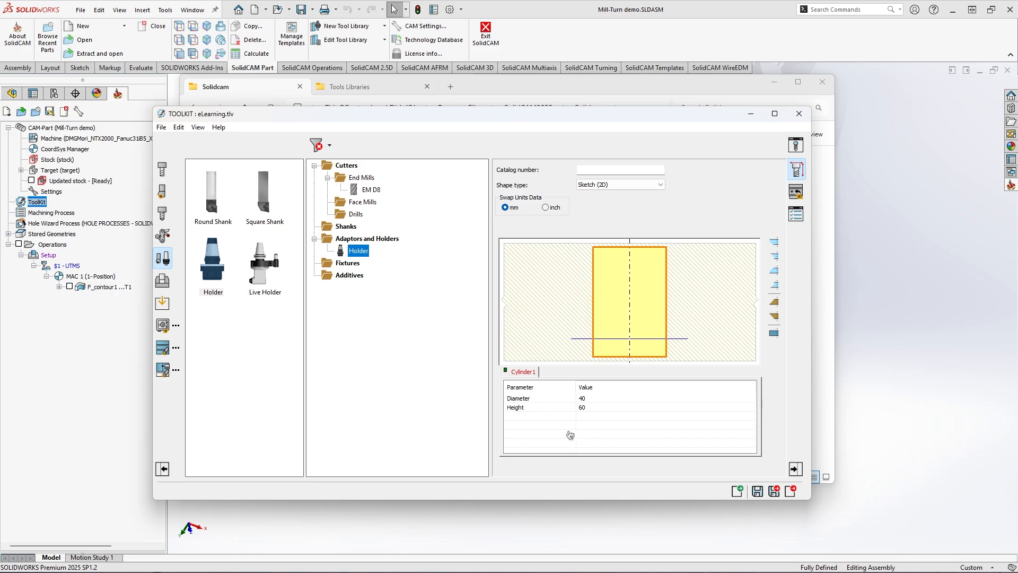
- Rename the holder under Adaptors and Holders to eLearning Holder
{"action": "right_click", "coordinate": [359, 252]}
{"action": "left_click", "coordinate": [398, 280]}
{"action": "type", "text": "eLearning Holder"}
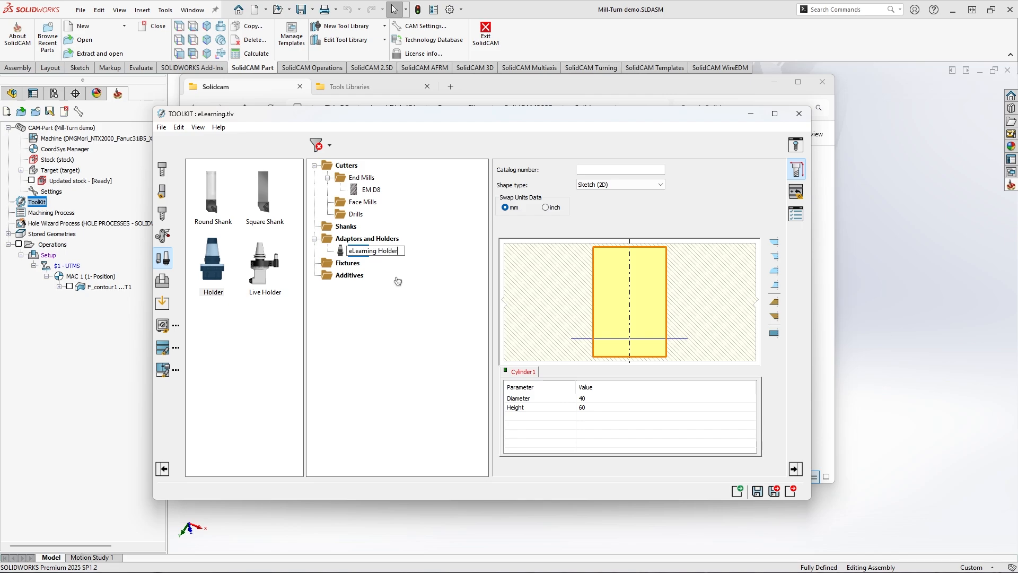
{"action": "key", "text": "Return"}
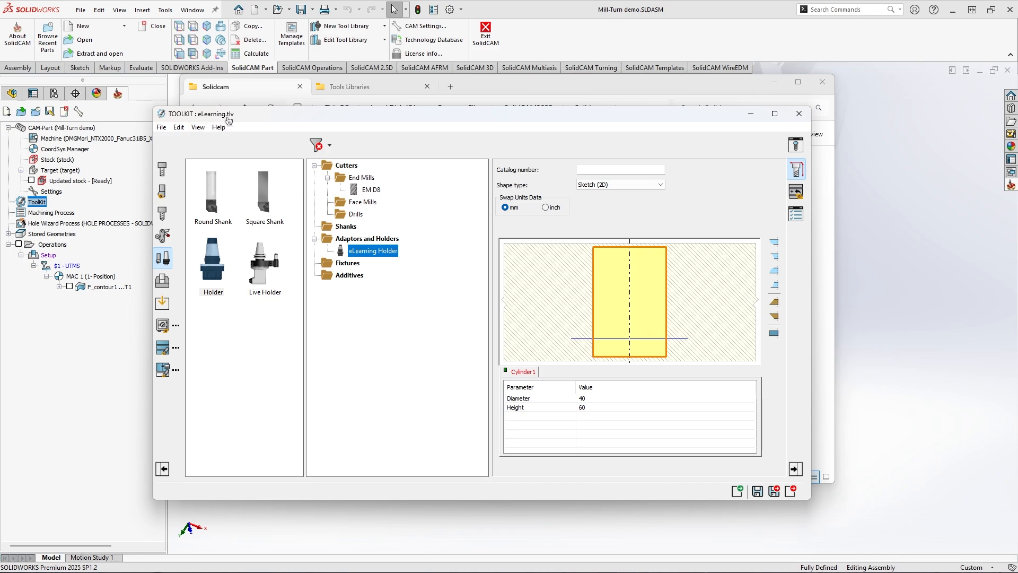
{"action": "left_click_drag", "start_coordinate": [236, 121], "coordinate": [261, 154]}
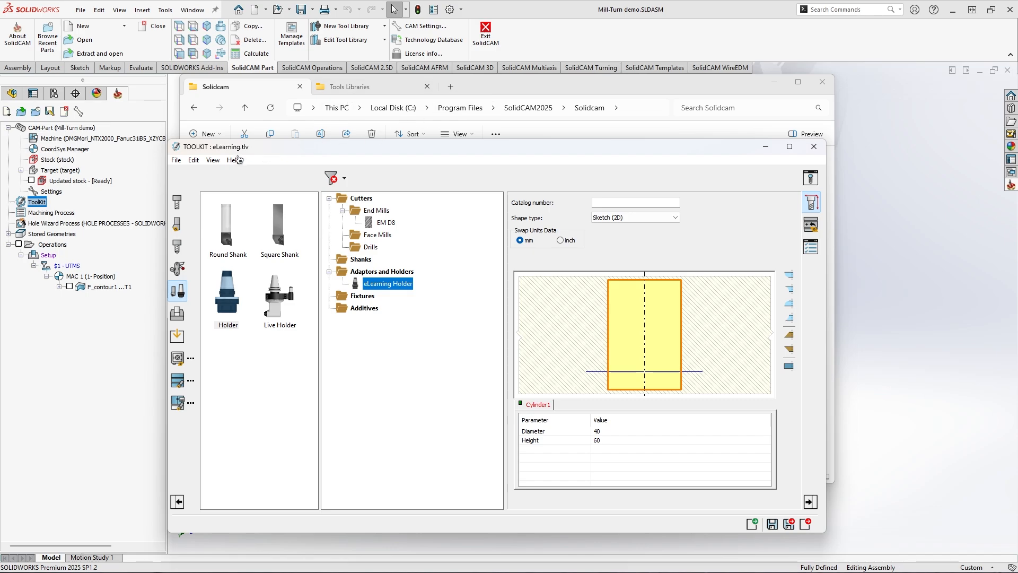
- Check the full default folder path in the general ToolKit settings and close the settings without changes
{"action": "left_click", "coordinate": [214, 161]}
{"action": "left_click", "coordinate": [233, 215]}
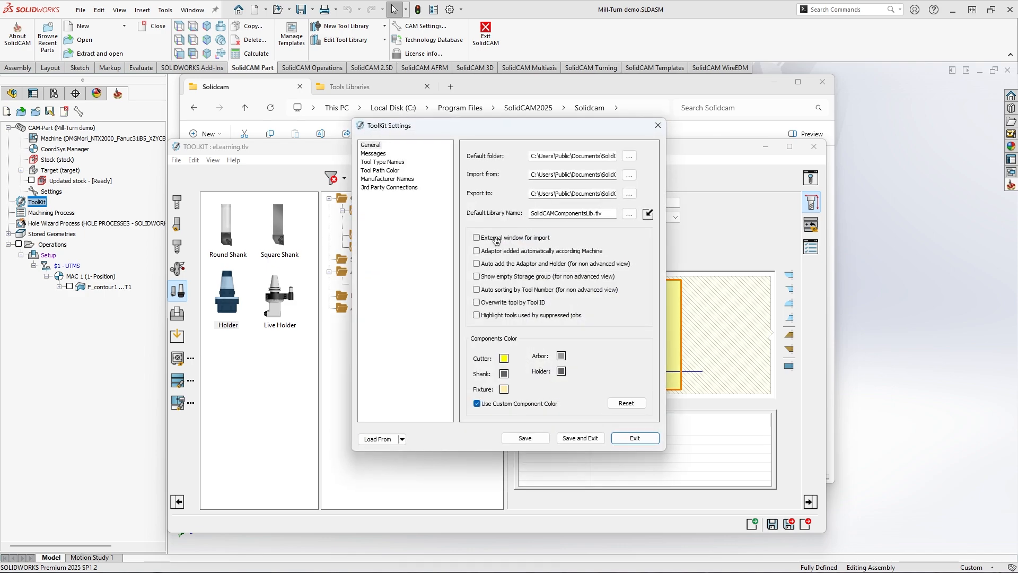
{"action": "left_click_drag", "start_coordinate": [531, 155], "coordinate": [624, 156]}
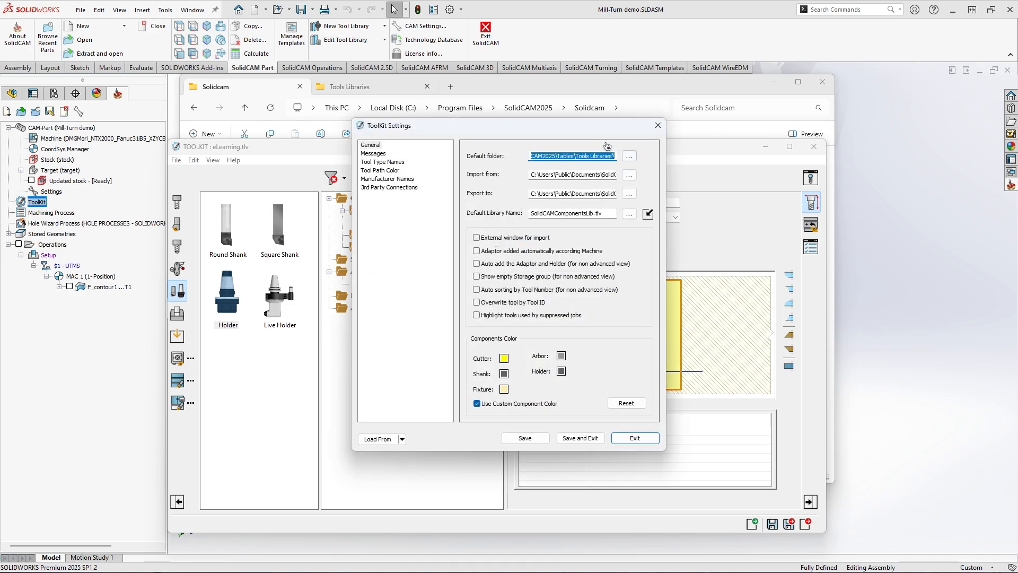
{"action": "left_click", "coordinate": [658, 126]}
- Switch to File Explorer's Tools Libraries folder and move its window aside so the ToolKit window is partly uncovered
{"action": "left_click", "coordinate": [388, 92]}
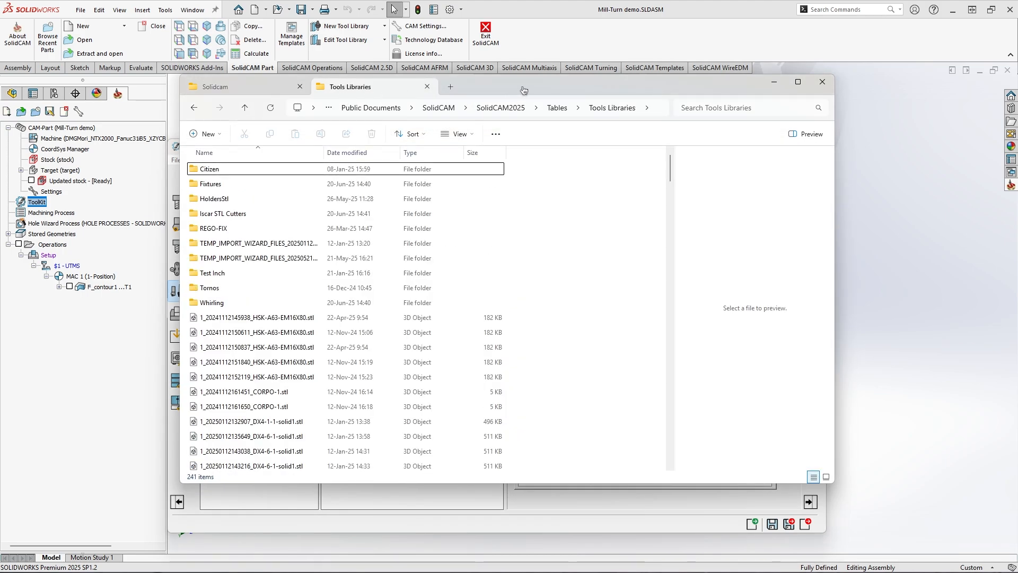
{"action": "left_click_drag", "start_coordinate": [524, 91], "coordinate": [698, 103]}
{"action": "left_click_drag", "start_coordinate": [845, 181], "coordinate": [849, 223]}
{"action": "scroll", "coordinate": [846, 234], "scroll_direction": "up", "scroll_amount": 10}
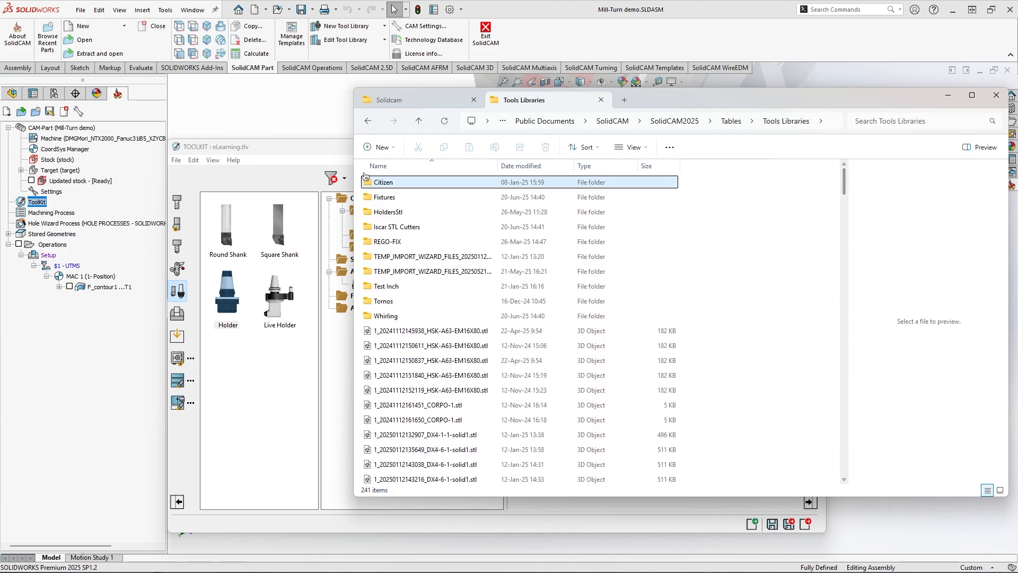
- Save the eLearning library in ToolKit and locate eLearning.tlv in File Explorer's Tools Libraries folder
{"action": "left_click", "coordinate": [313, 150]}
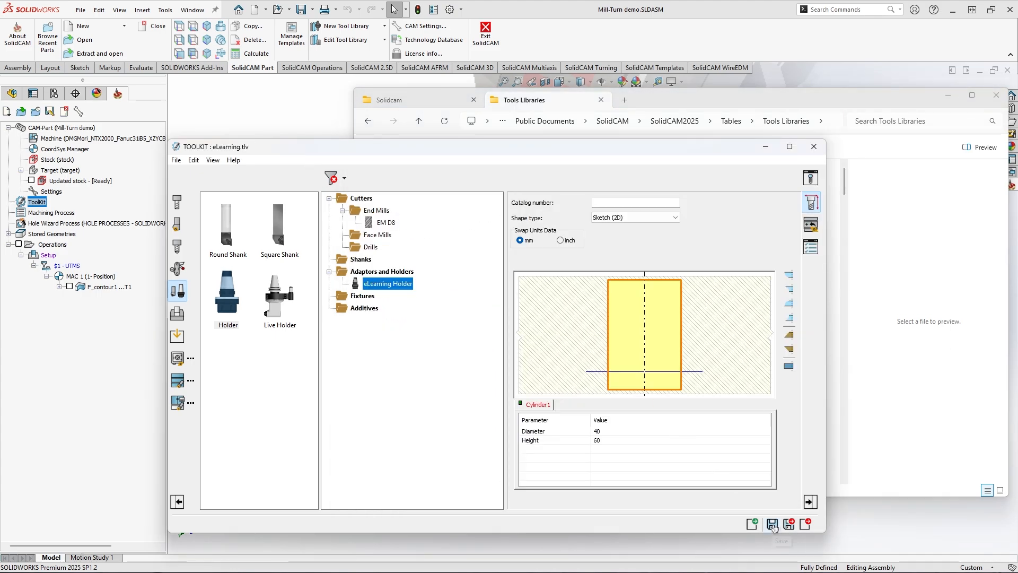
{"action": "left_click", "coordinate": [774, 525]}
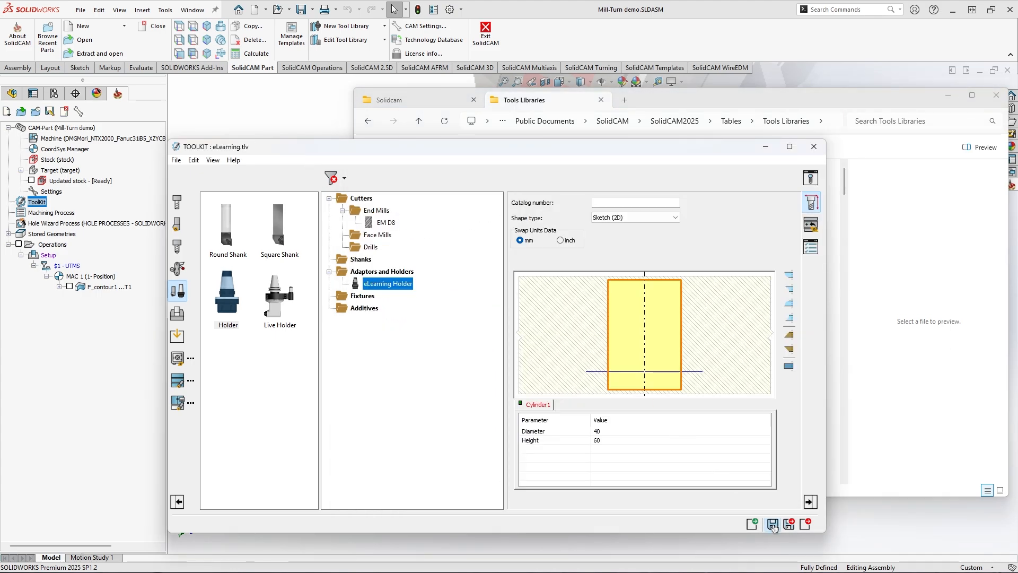
{"action": "left_click", "coordinate": [791, 106]}
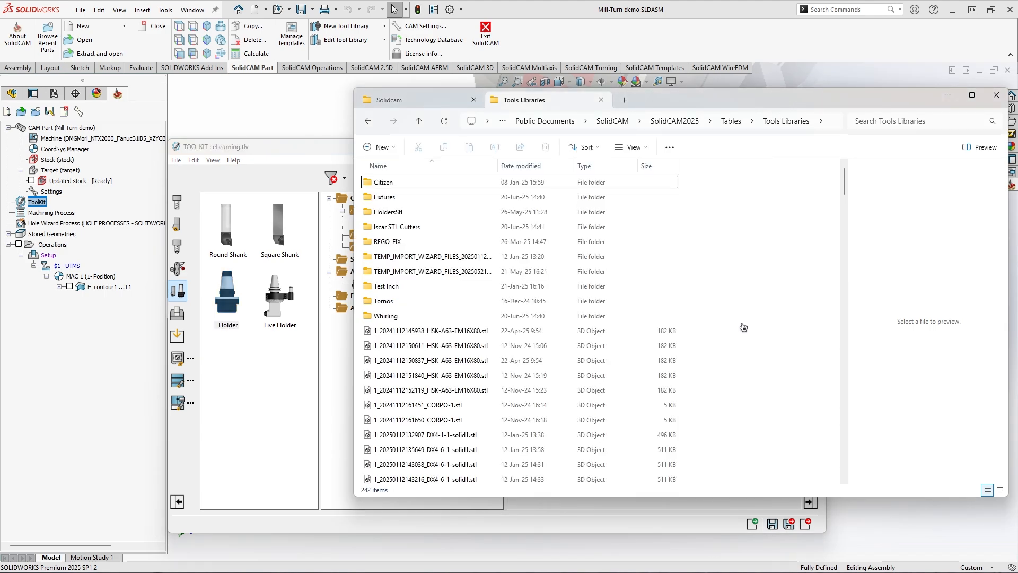
{"action": "key", "text": "End"}
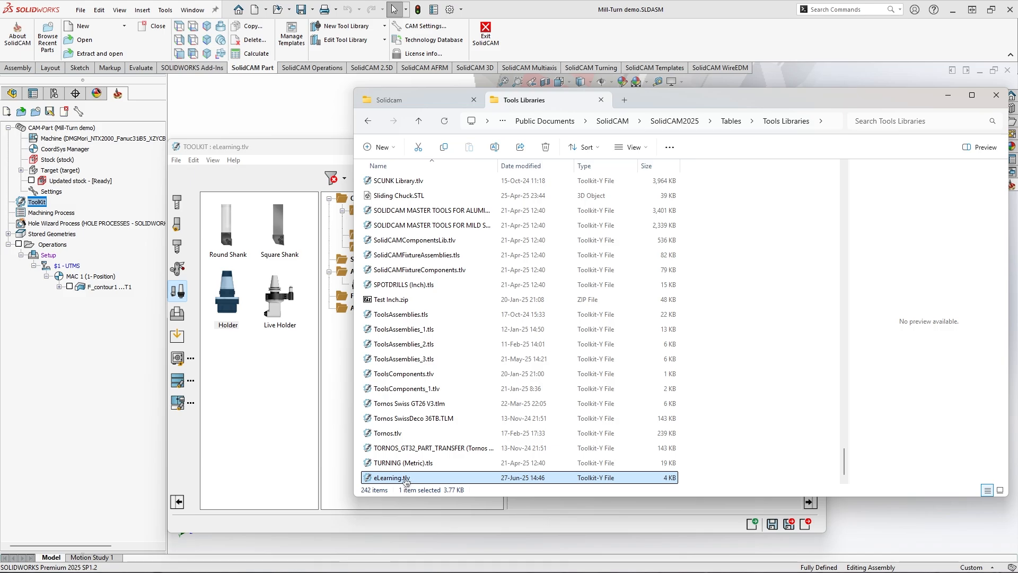